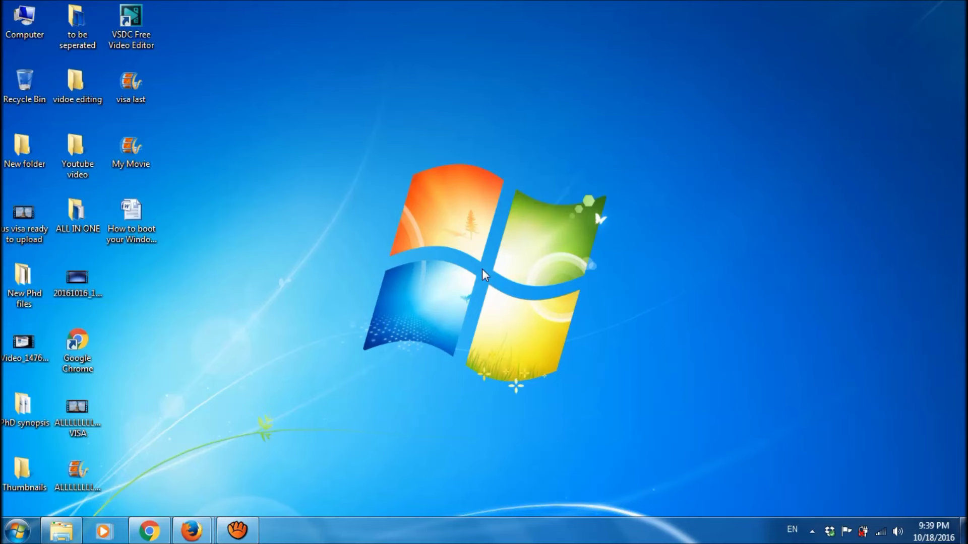
Launch Control Panel from the Windows 7 Start menu.
{"action": "left_click", "coordinate": [17, 535]}
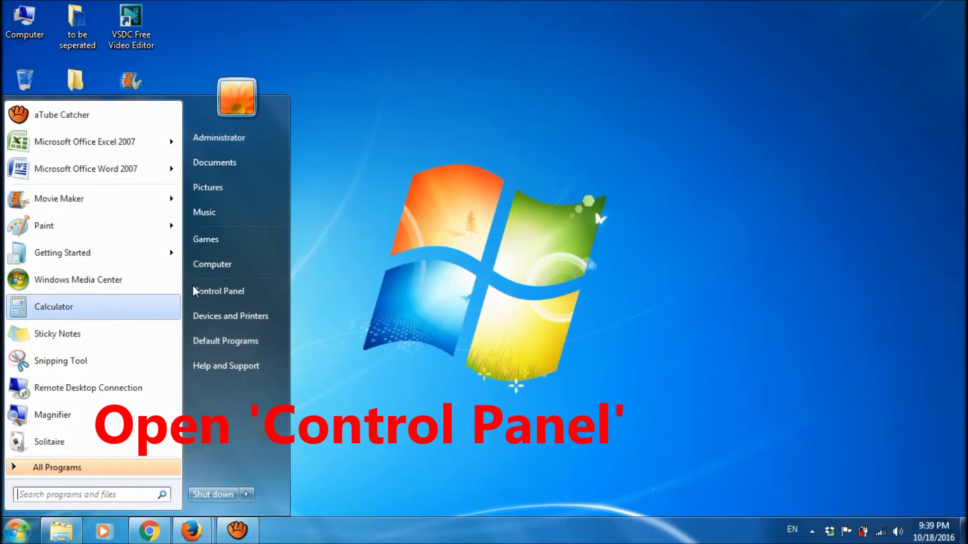
{"action": "left_click", "coordinate": [221, 291]}
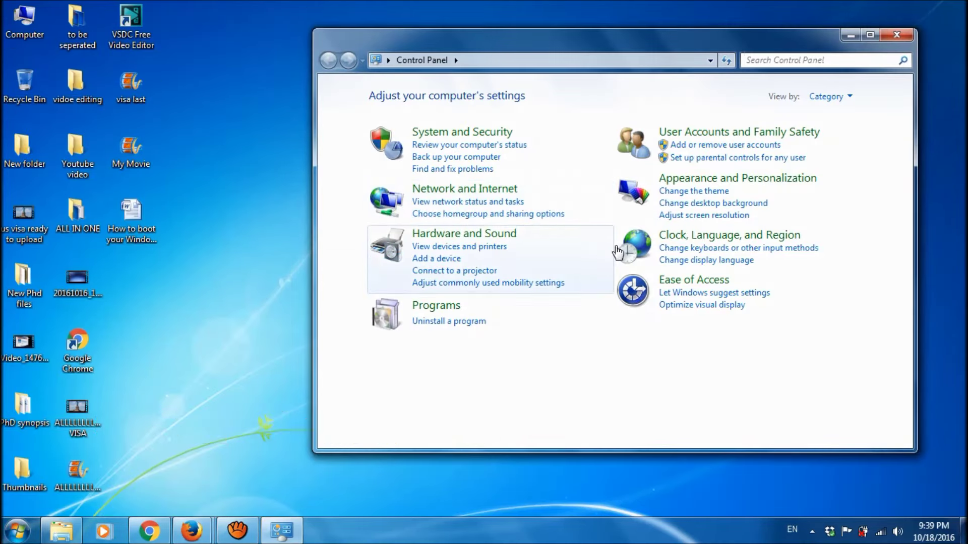
Open the Region and Language dialog under Clock, Language, and Region.
{"action": "left_click", "coordinate": [685, 240]}
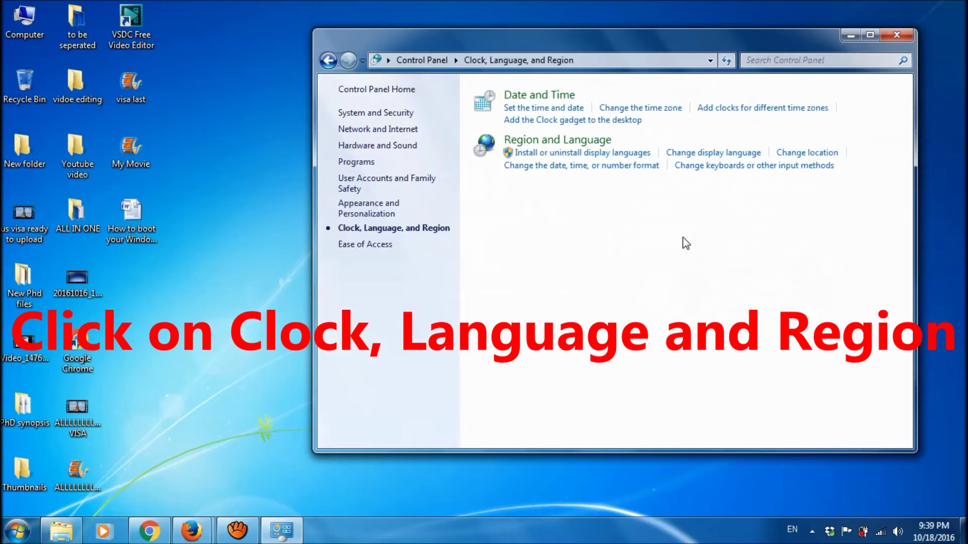
{"action": "left_click", "coordinate": [582, 146]}
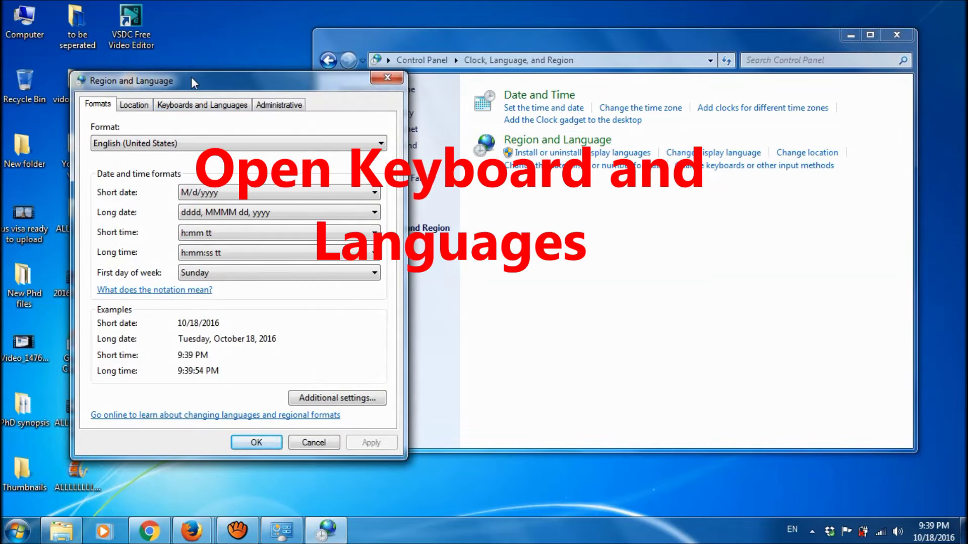
Move the Region and Language dialog up and right, and show its Keyboards and Languages tab.
{"action": "left_click_drag", "start_coordinate": [191, 76], "coordinate": [238, 27]}
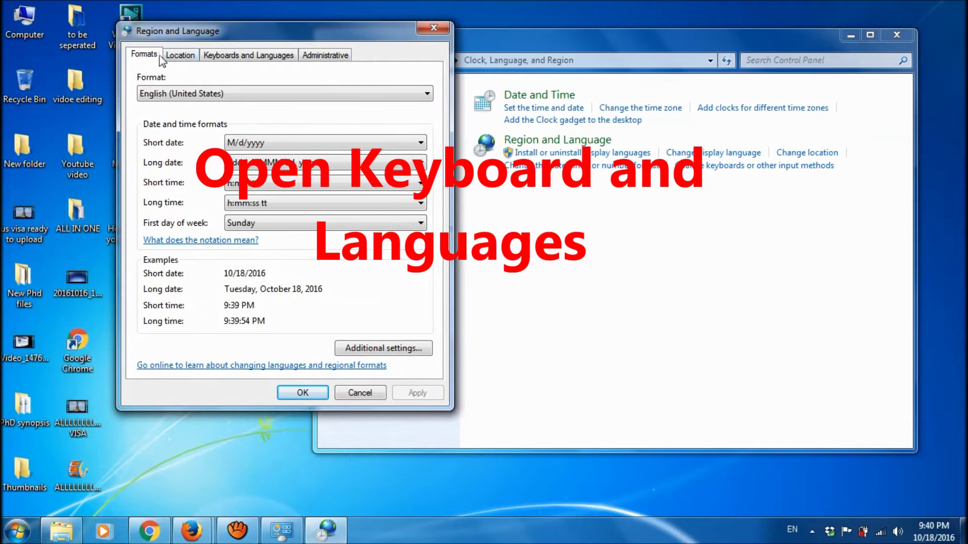
{"action": "left_click", "coordinate": [235, 59]}
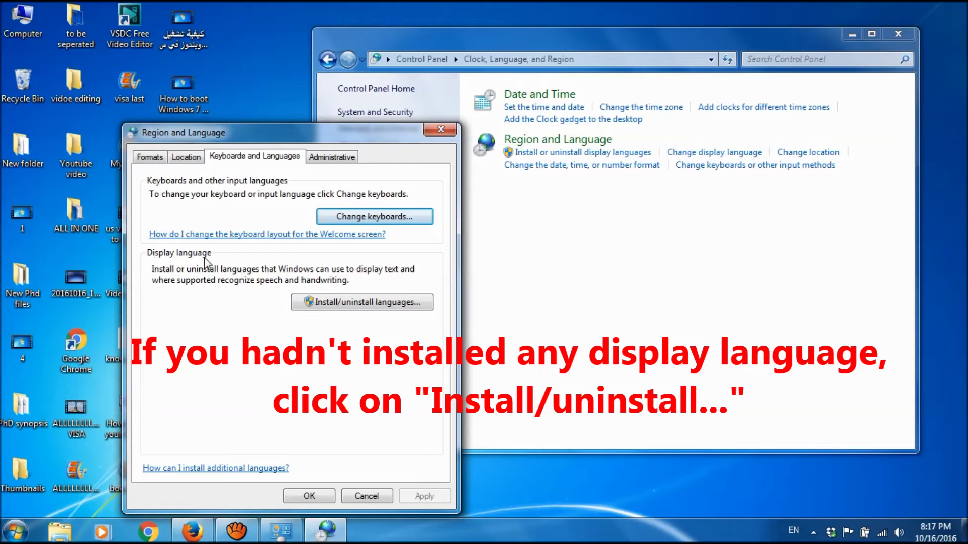
Start Windows Update from Install display languages to check for language packs, then close it.
{"action": "left_click", "coordinate": [332, 304]}
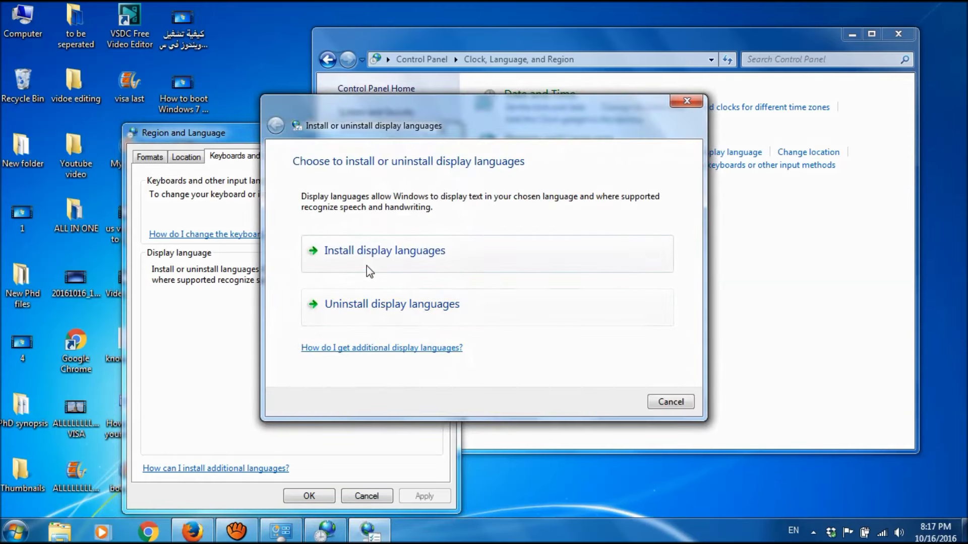
{"action": "left_click", "coordinate": [367, 265]}
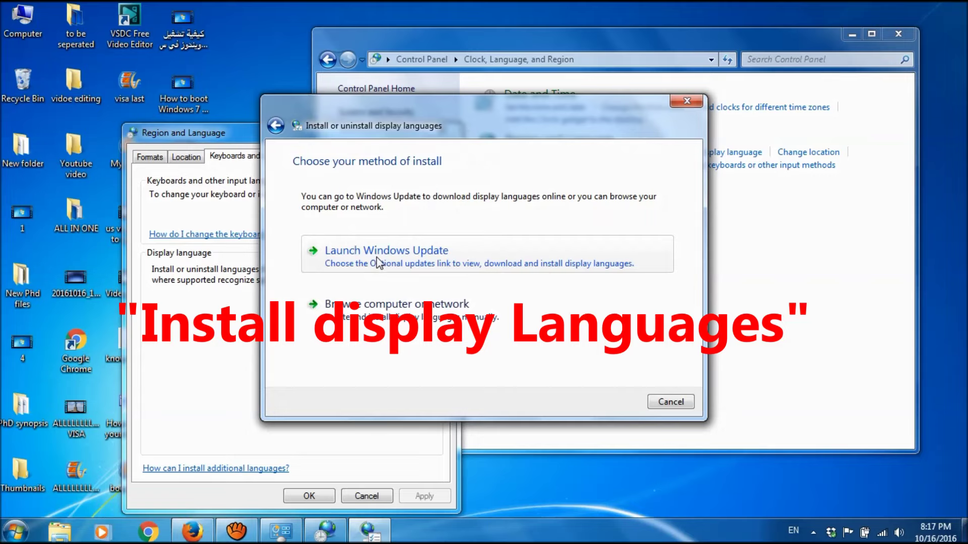
{"action": "left_click", "coordinate": [379, 259]}
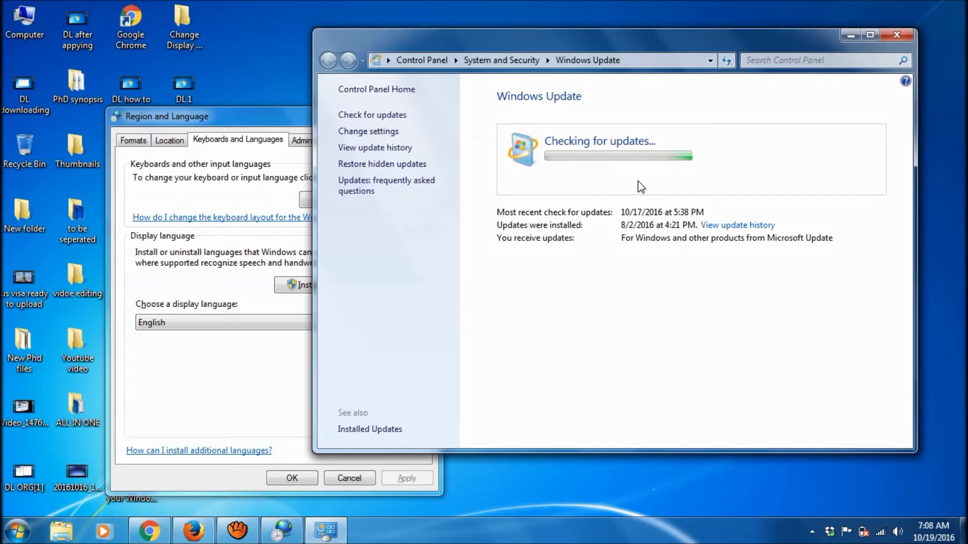
{"action": "left_click", "coordinate": [909, 34]}
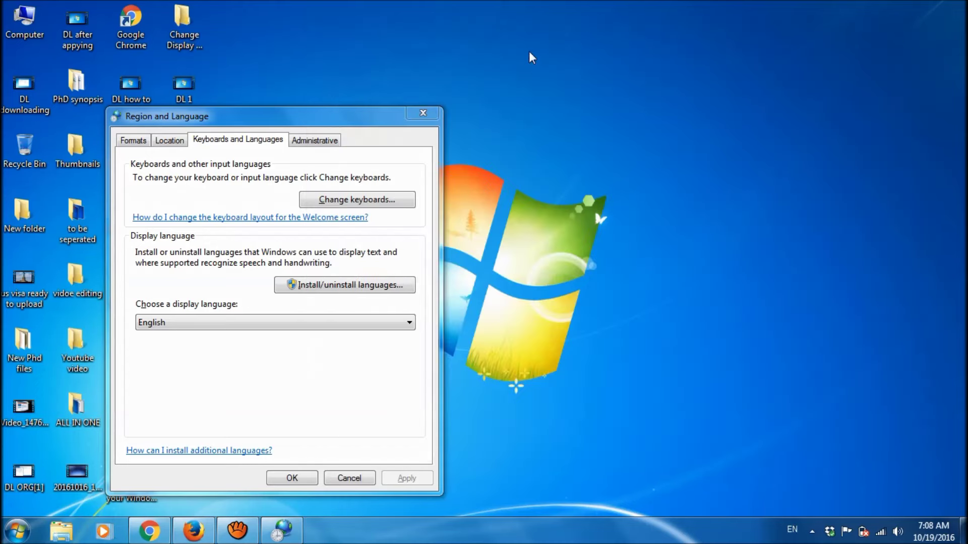
In Firefox, load Microsoft's Language packs help page from the 'supp' address suggestion.
{"action": "left_click", "coordinate": [197, 532]}
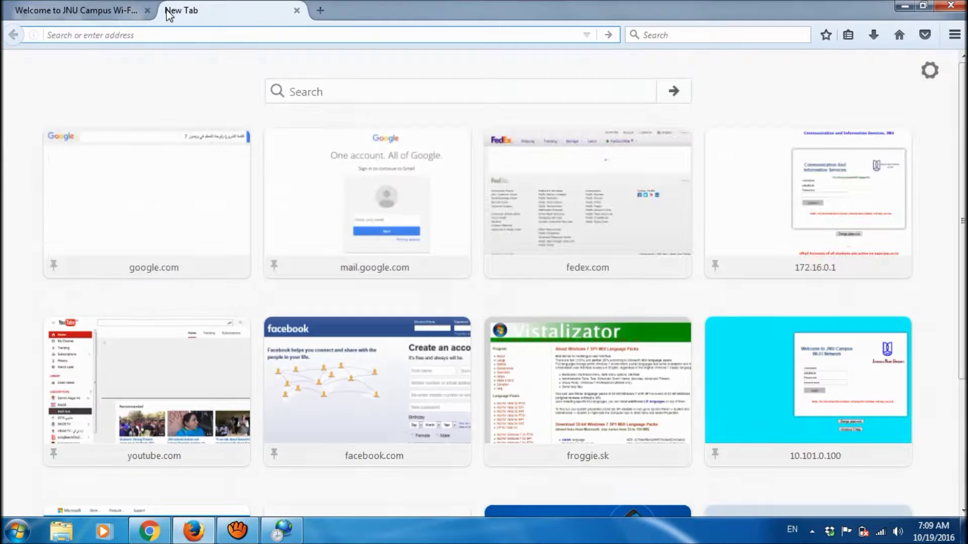
{"action": "type", "text": "support.microsoft.com/"}
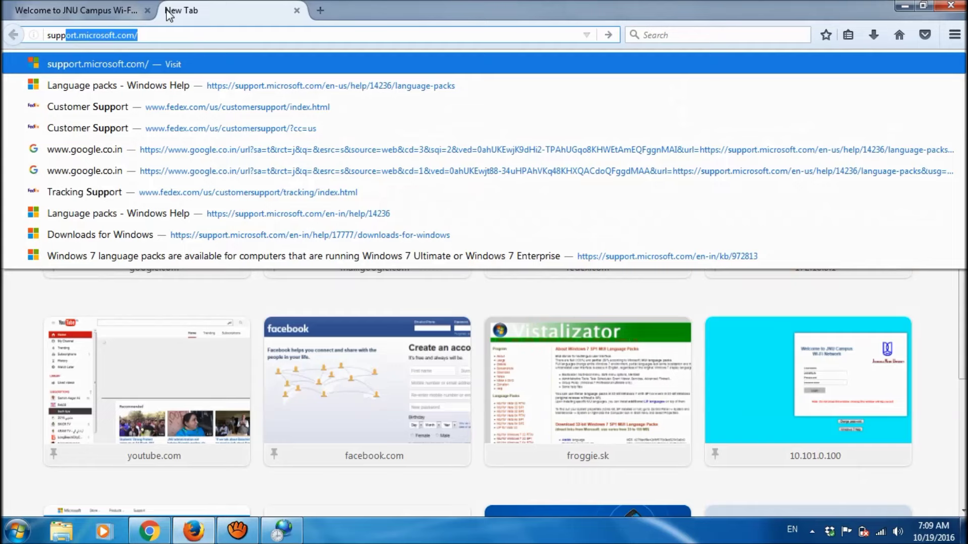
{"action": "key", "text": "Down"}
{"action": "key", "text": "Return"}
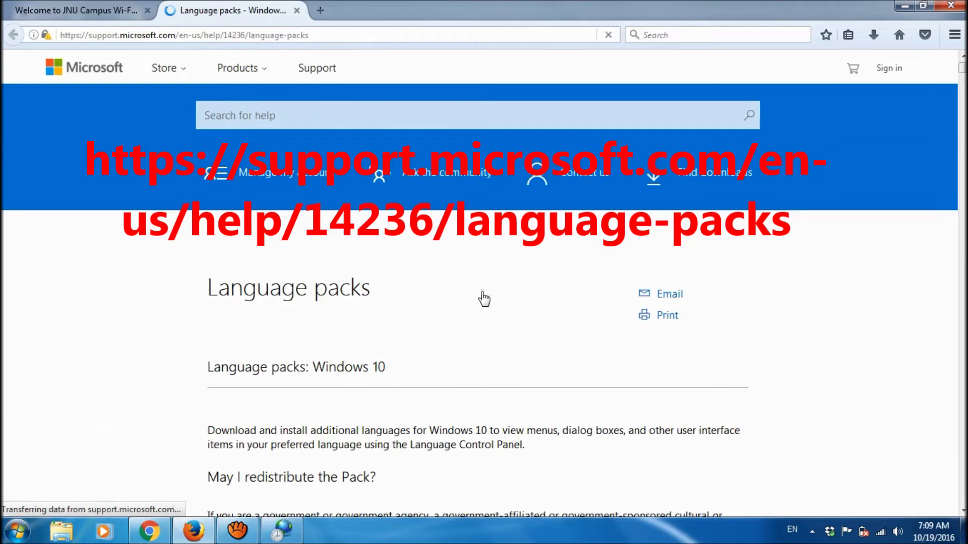
Scroll the Language packs page to the languages table, keeping Windows 7 as the product version.
{"action": "scroll", "coordinate": [484, 299], "scroll_direction": "down", "scroll_amount": 3}
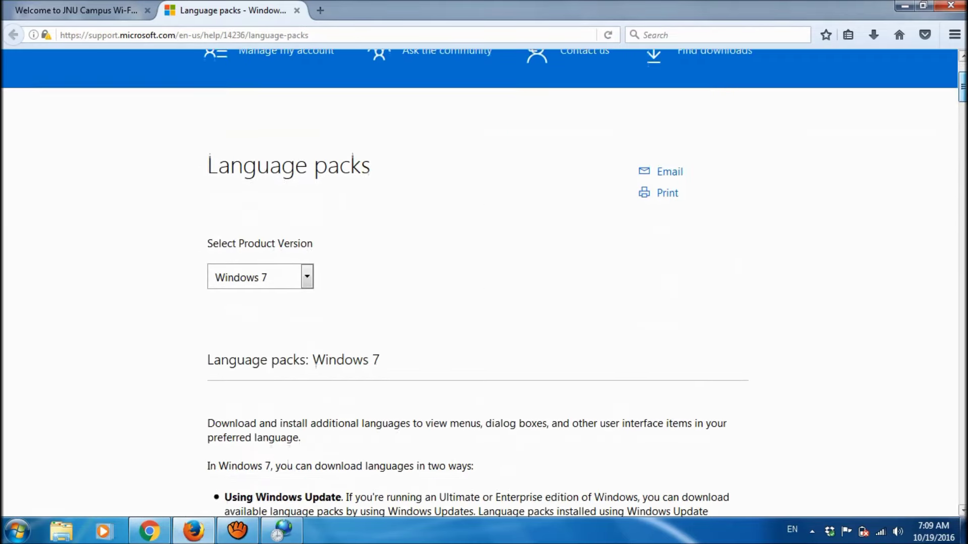
{"action": "scroll", "coordinate": [649, 166], "scroll_direction": "down", "scroll_amount": 2}
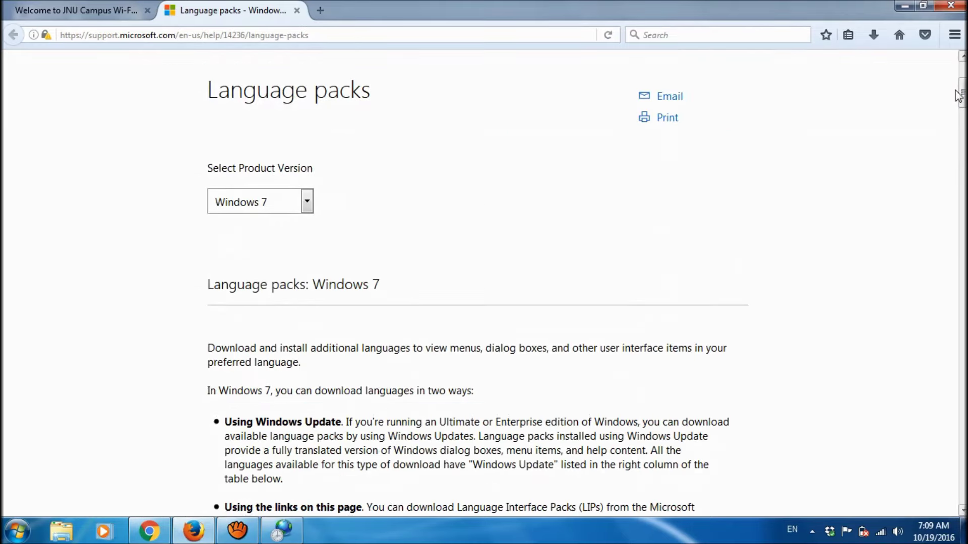
{"action": "left_click", "coordinate": [307, 205]}
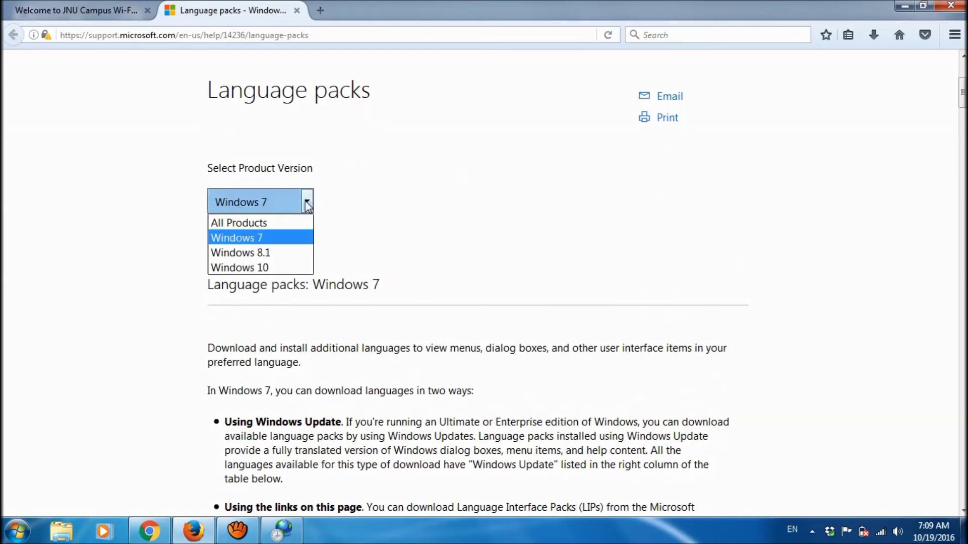
{"action": "left_click", "coordinate": [300, 243]}
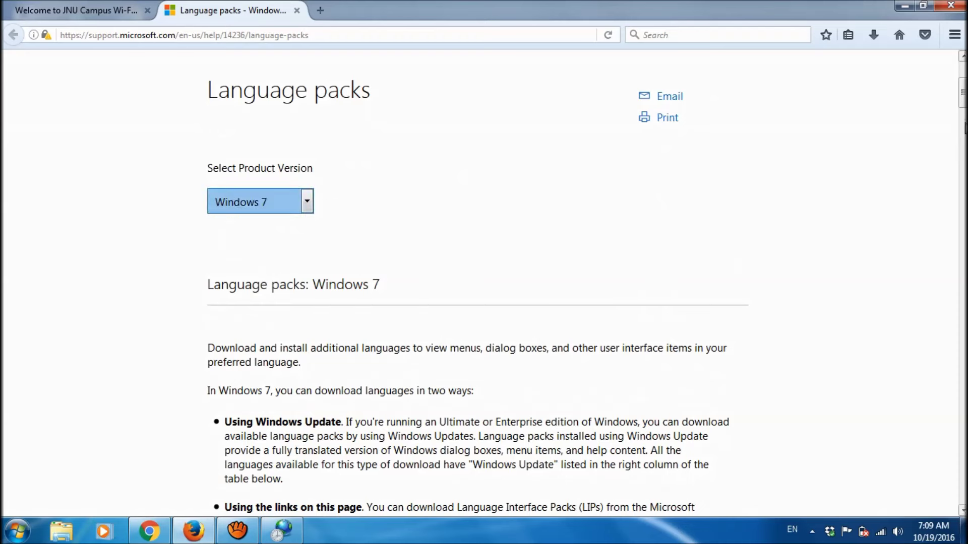
{"action": "left_click_drag", "start_coordinate": [962, 108], "coordinate": [961, 142]}
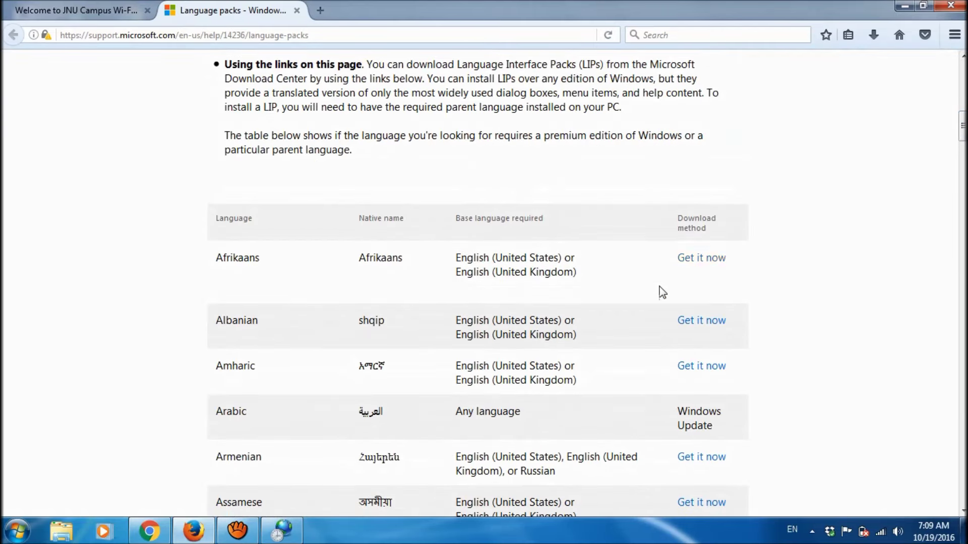
Save the 32-bit LIP_af-ZA language pack file from Download Center to the Desktop.
{"action": "left_click", "coordinate": [701, 258]}
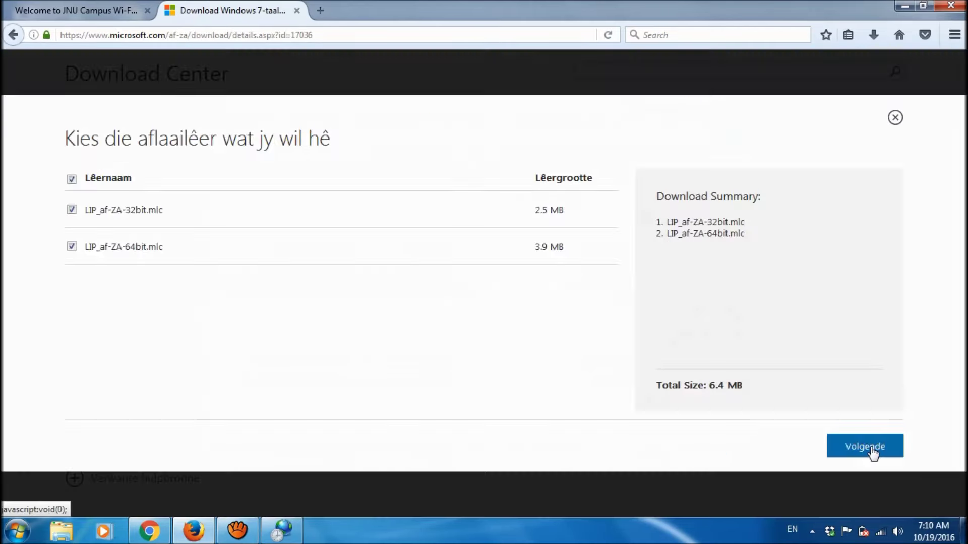
{"action": "left_click", "coordinate": [872, 450]}
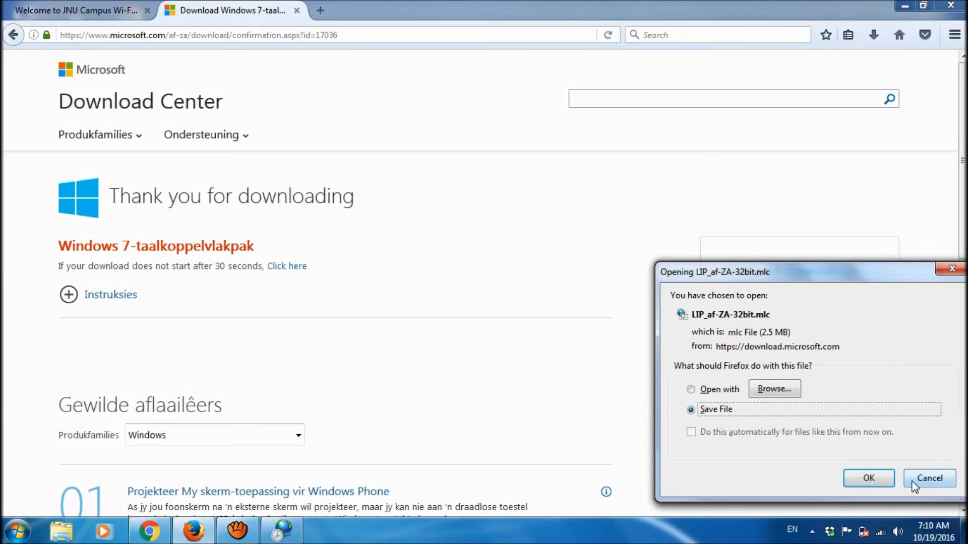
{"action": "left_click", "coordinate": [878, 479]}
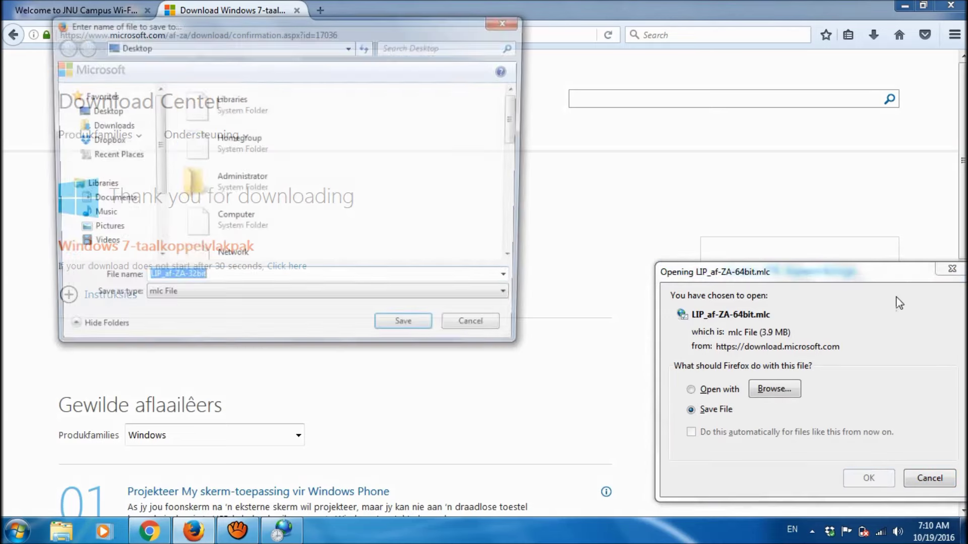
{"action": "left_click", "coordinate": [437, 332]}
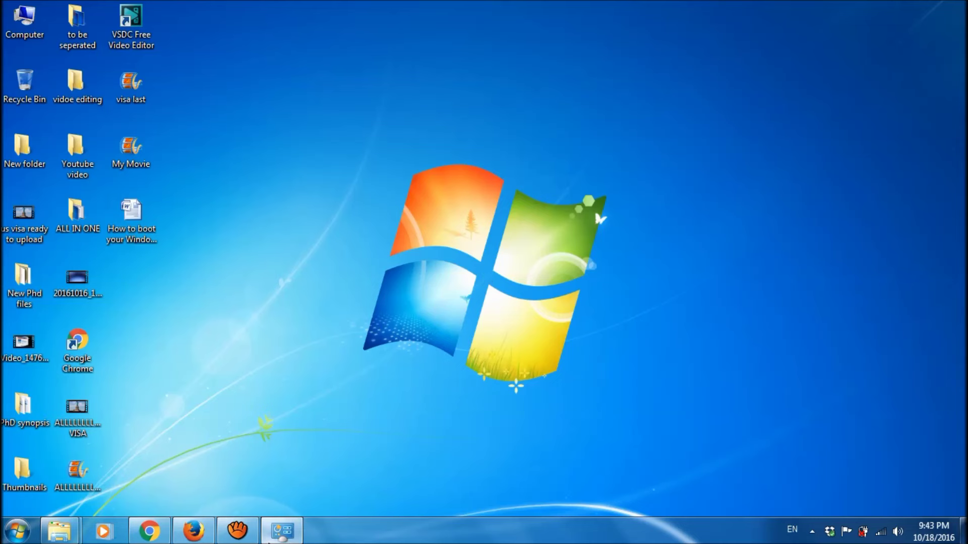
Reopen Region and Language from the taskbar Control Panel on its Keyboards and Languages tab.
{"action": "left_click", "coordinate": [280, 531]}
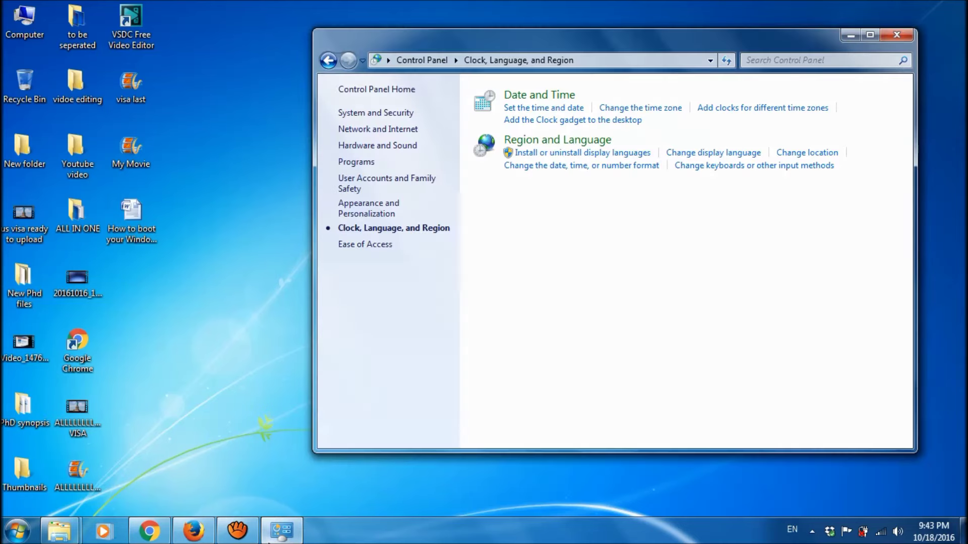
{"action": "left_click", "coordinate": [546, 144]}
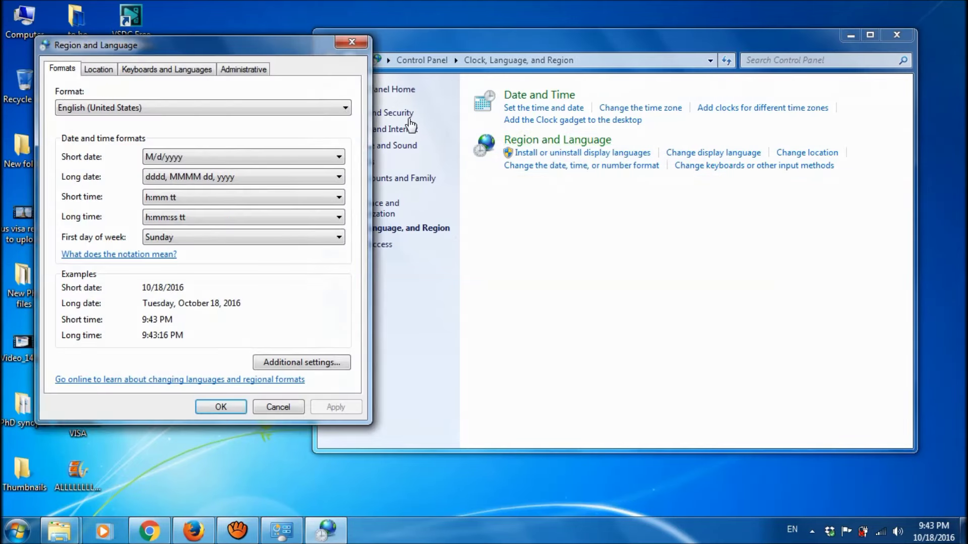
{"action": "left_click", "coordinate": [184, 72]}
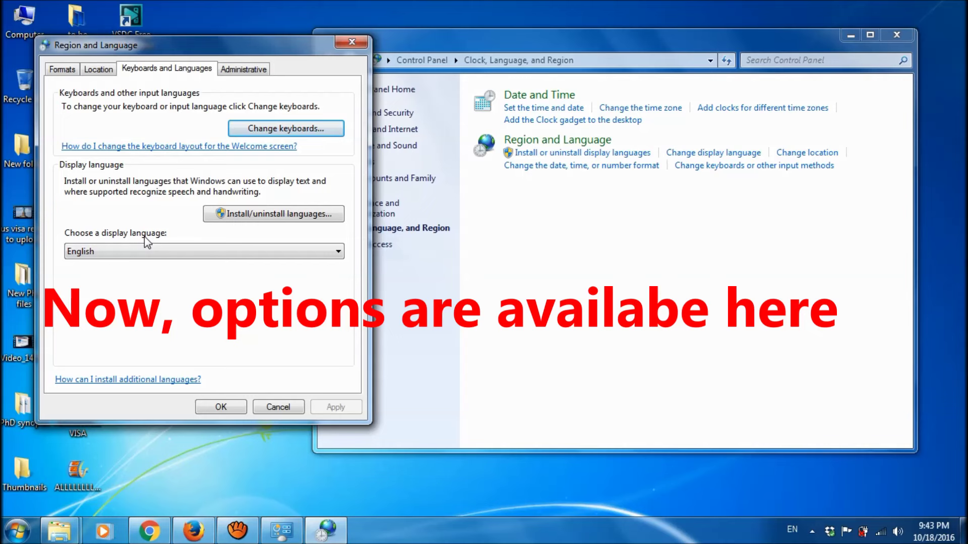
Choose Arabic in the 'Choose a display language' dropdown and apply it.
{"action": "left_click", "coordinate": [165, 251]}
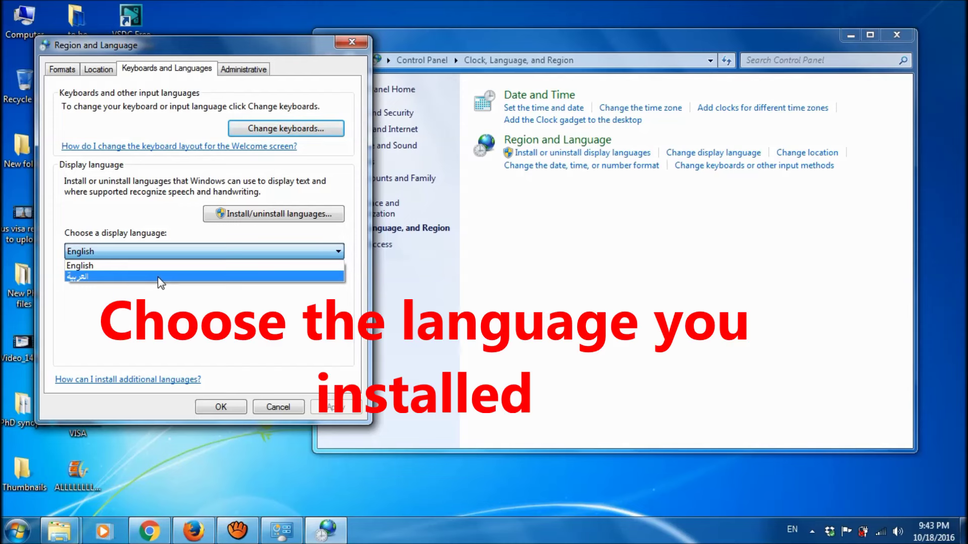
{"action": "left_click", "coordinate": [160, 277]}
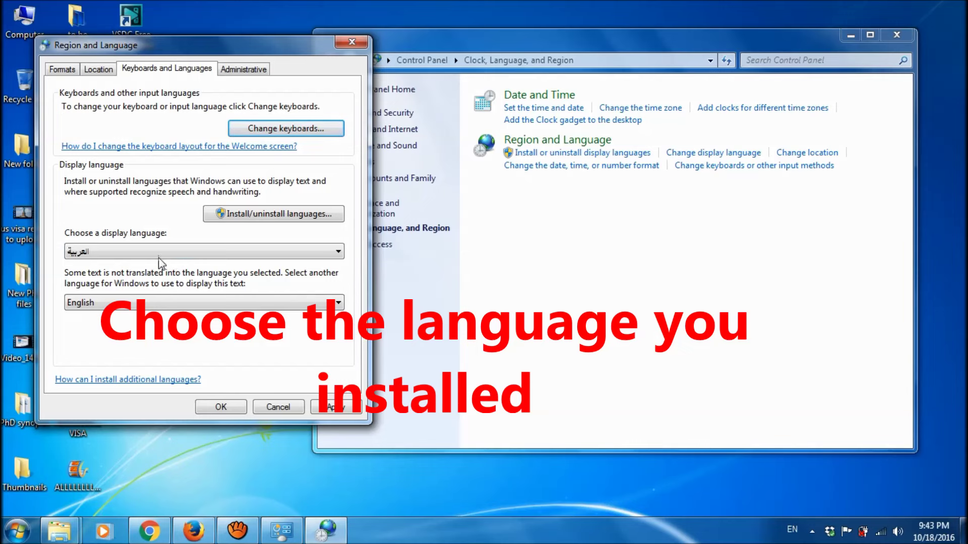
{"action": "left_click", "coordinate": [349, 409]}
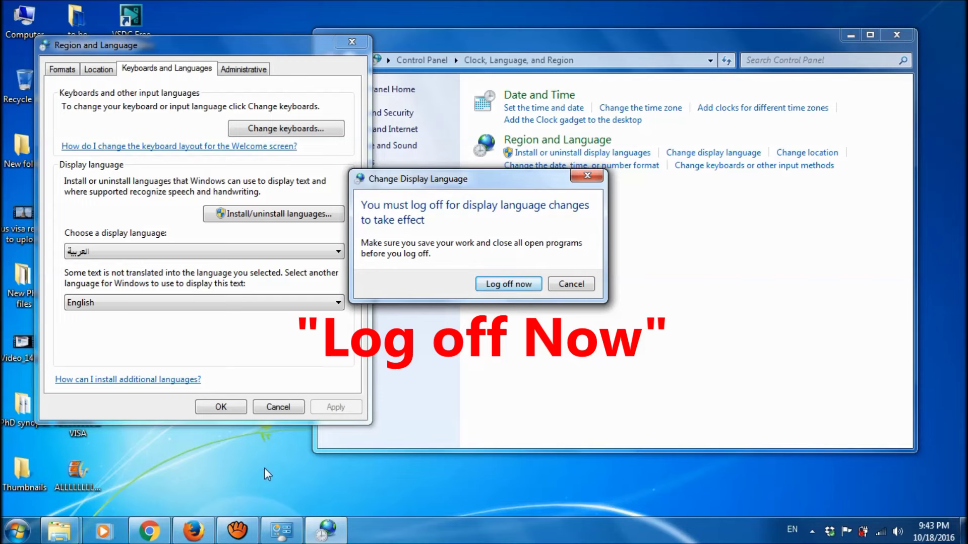
Log off now so Windows returns with the Arabic right-to-left desktop.
{"action": "left_click", "coordinate": [485, 288]}
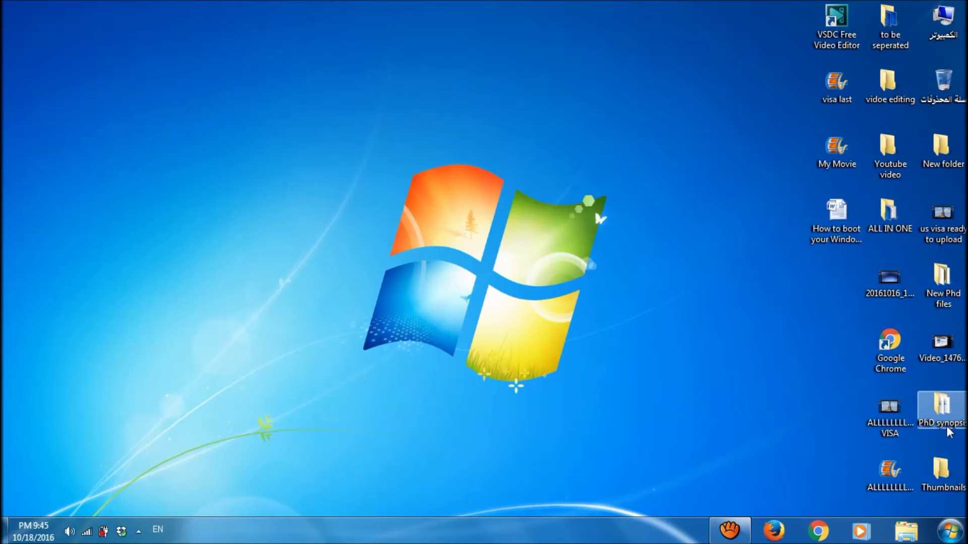
{"action": "left_click", "coordinate": [950, 530]}
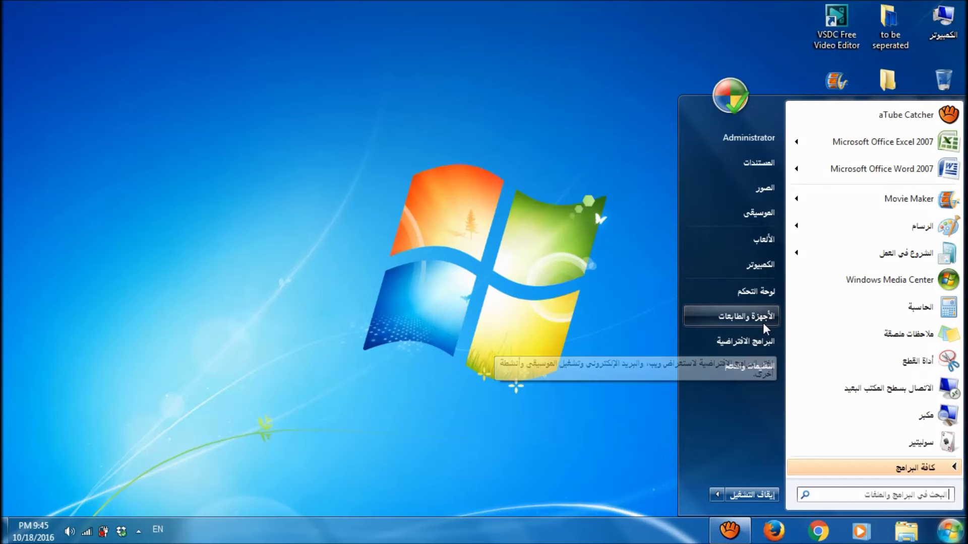
{"action": "left_click", "coordinate": [762, 292]}
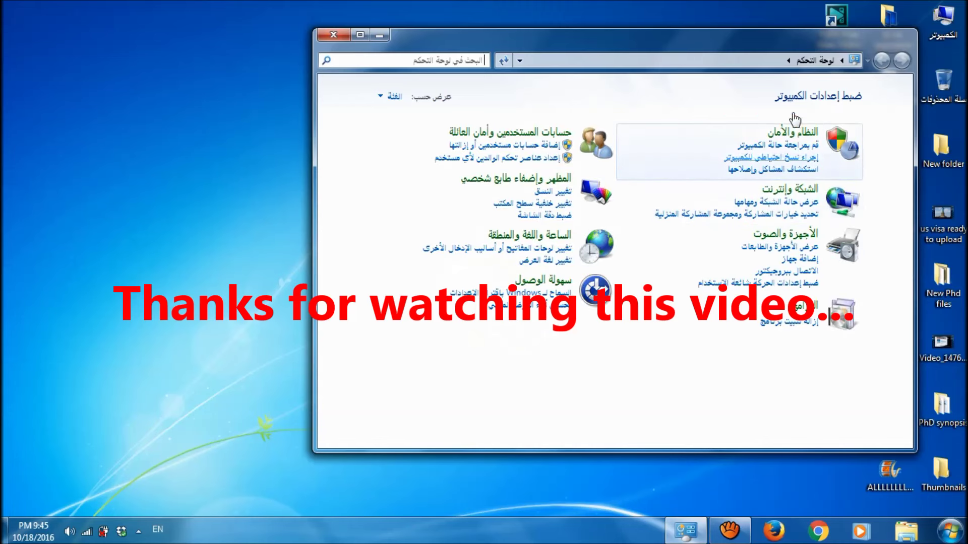
{"action": "left_click", "coordinate": [332, 35]}
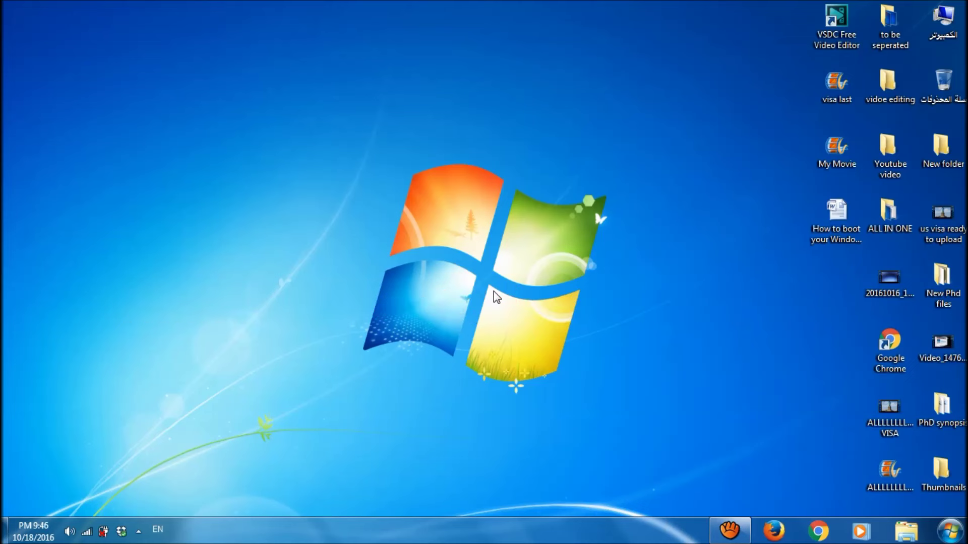